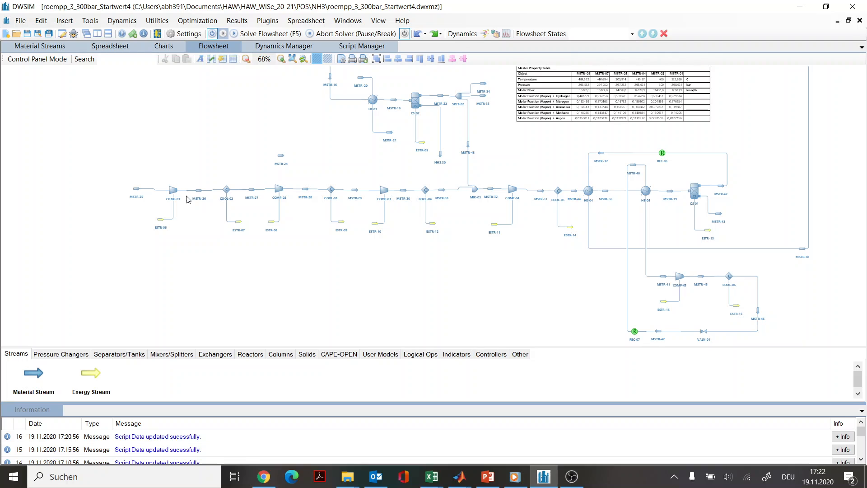
Open the compound separator CS-01 at the end of the compressor train and check its separation factors
mouse_move(176, 194)
left_click_drag(564, 267, 468, 272)
mouse_move(551, 196)
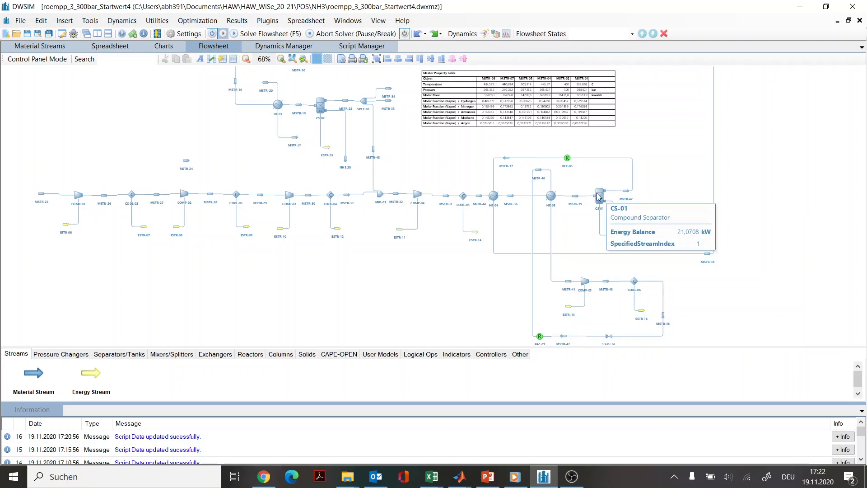
mouse_move(604, 200)
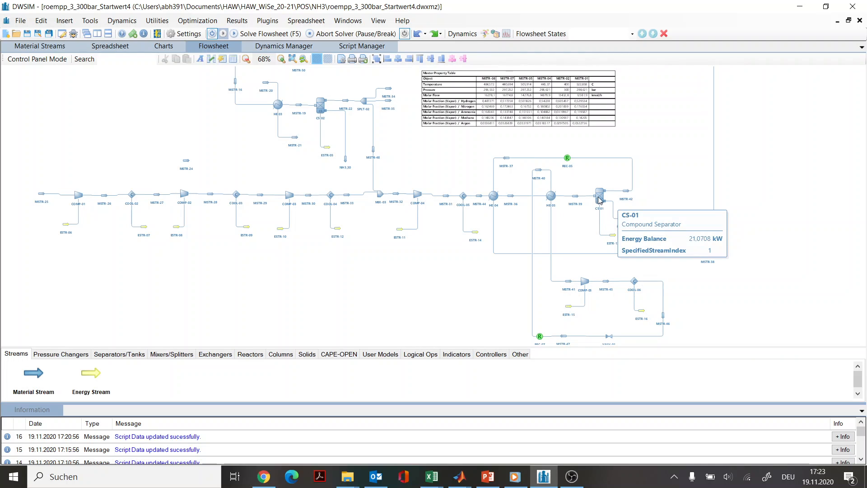
left_click_drag(649, 188, 674, 214)
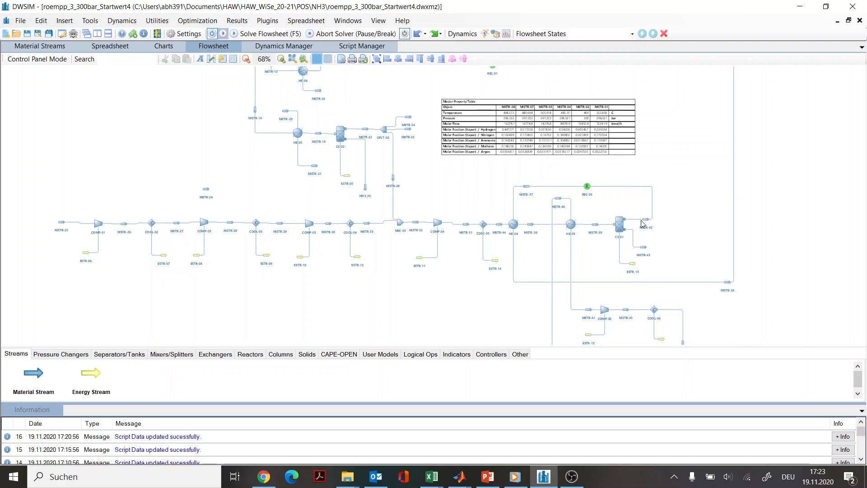
left_click(621, 225)
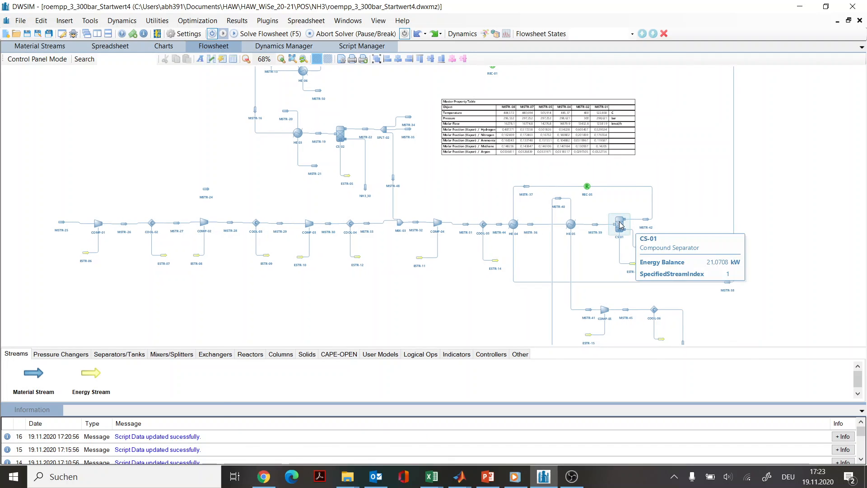
double_click(620, 225)
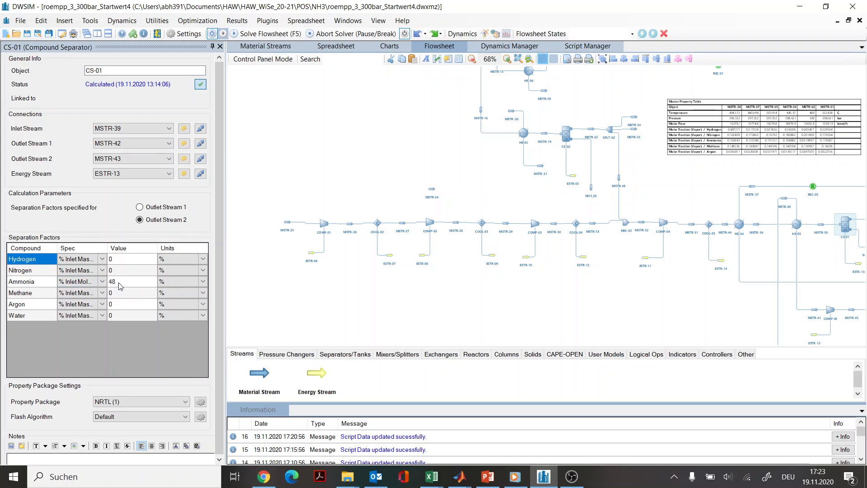
Open outlet stream MSTR-43 of separator CS-01 and read its mass flow
left_click_drag(734, 310, 553, 240)
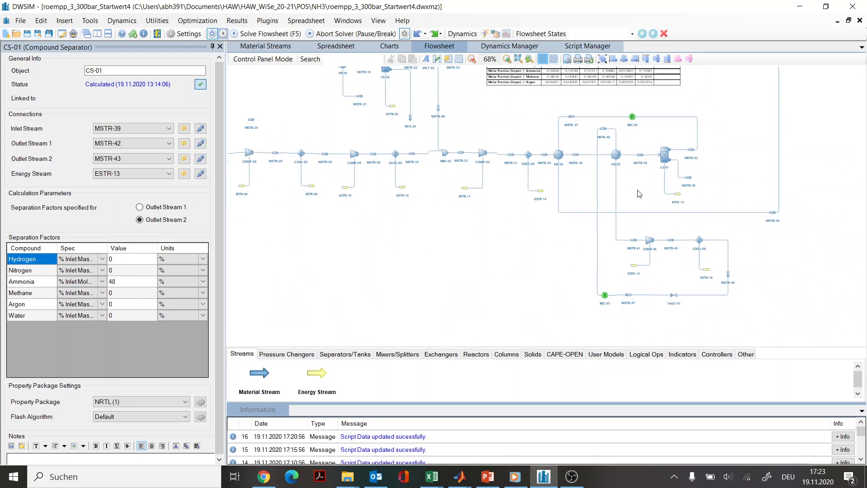
mouse_move(690, 180)
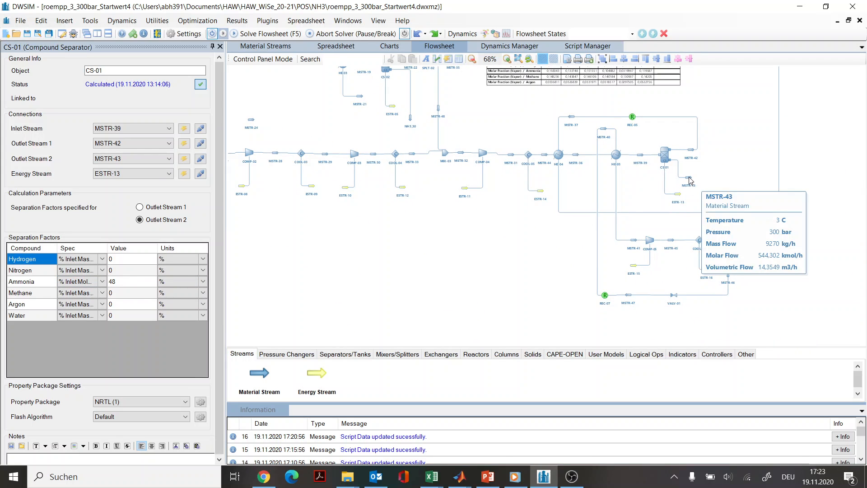
left_click(690, 179)
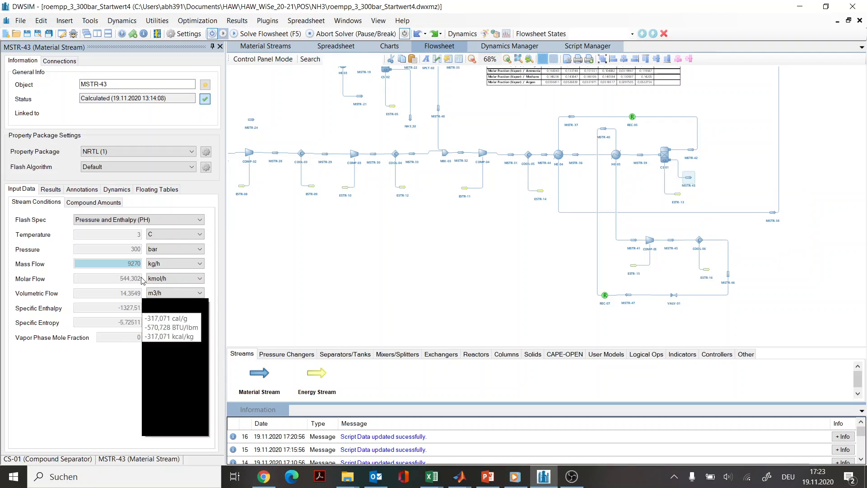
mouse_move(136, 265)
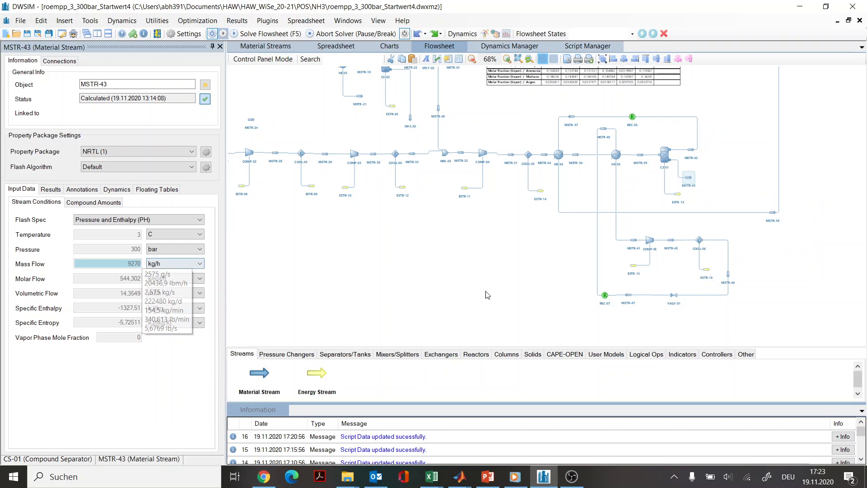
Open recycle block REC-01 in the reactor loop and review its convergence tolerances
left_click_drag(433, 279, 469, 327)
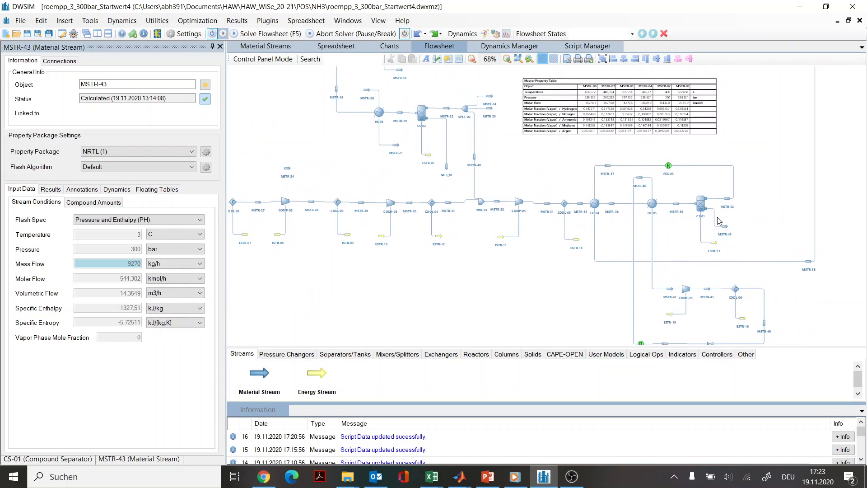
left_click_drag(497, 297, 561, 328)
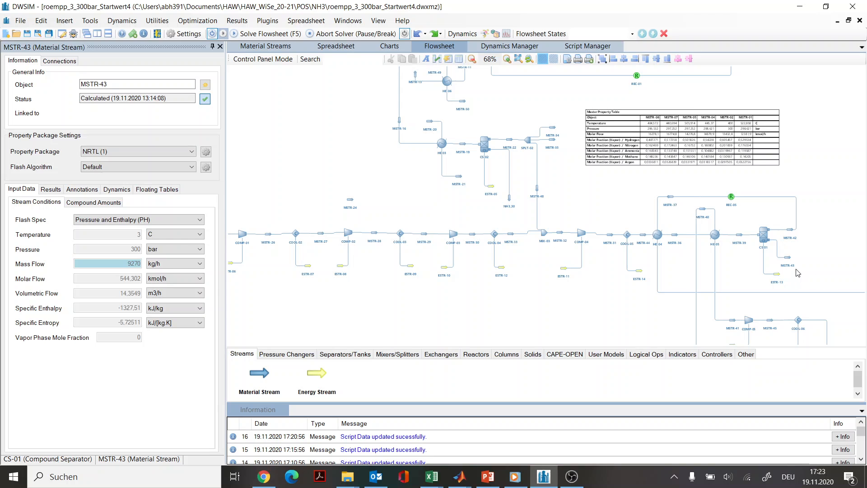
left_click_drag(508, 323, 485, 276)
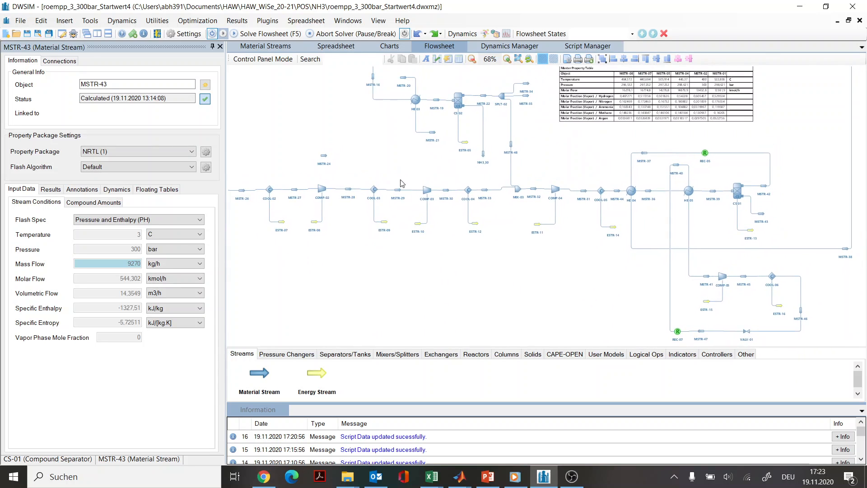
left_click_drag(400, 180, 405, 213)
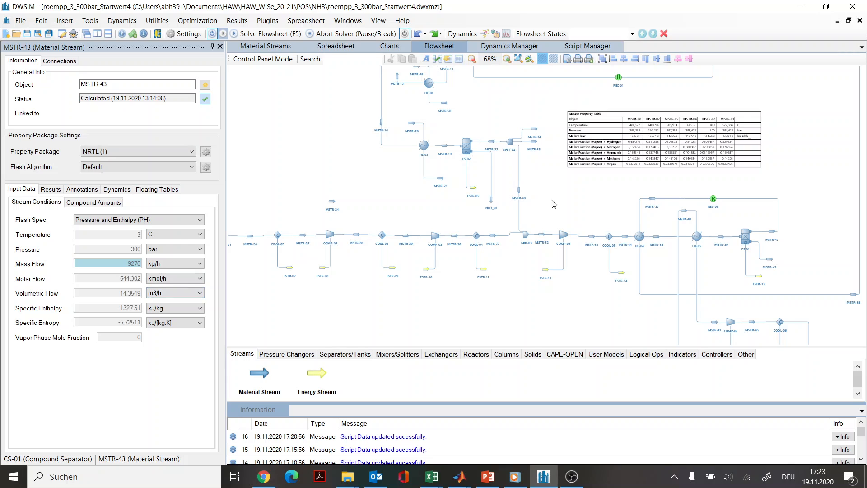
left_click_drag(788, 173, 812, 252)
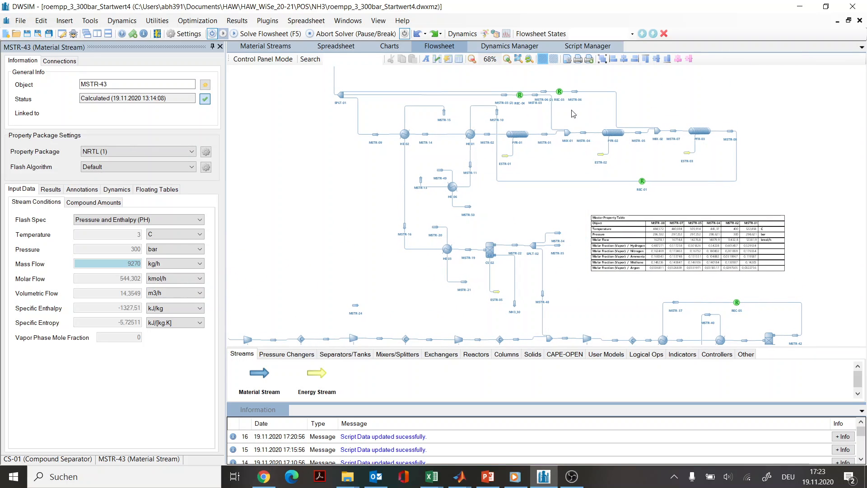
mouse_move(642, 182)
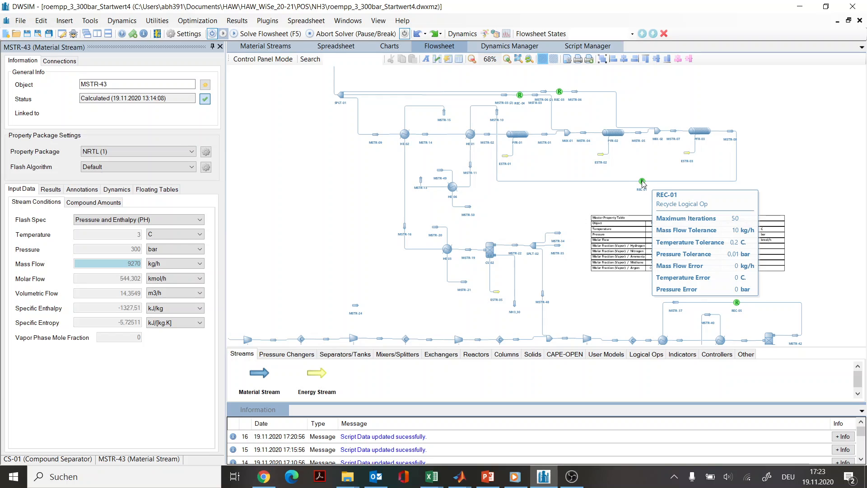
left_click(642, 180)
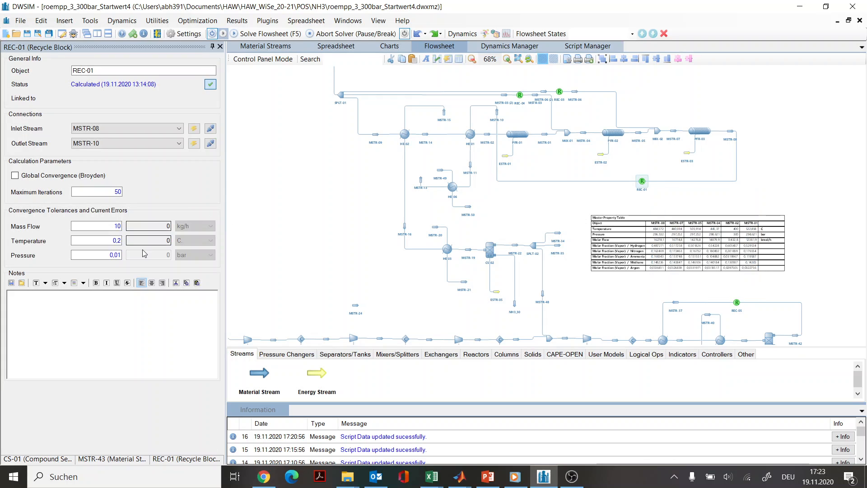
double_click(114, 226)
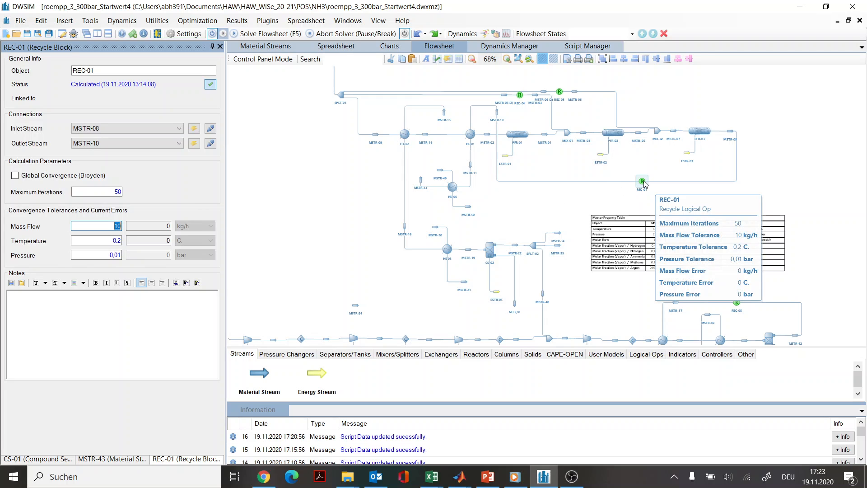
Review the compound amounts of material stream MSTR-15 and solve the flowsheet
left_click_drag(401, 199, 359, 236)
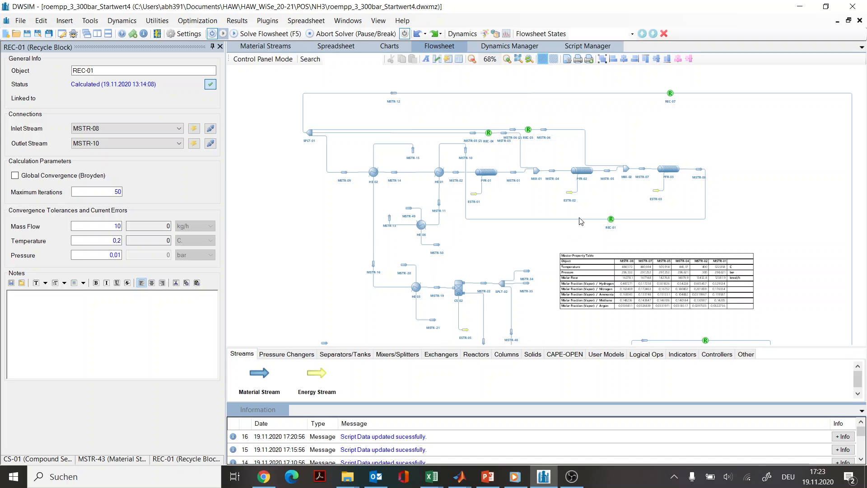
mouse_move(612, 220)
left_click_drag(460, 252, 536, 226)
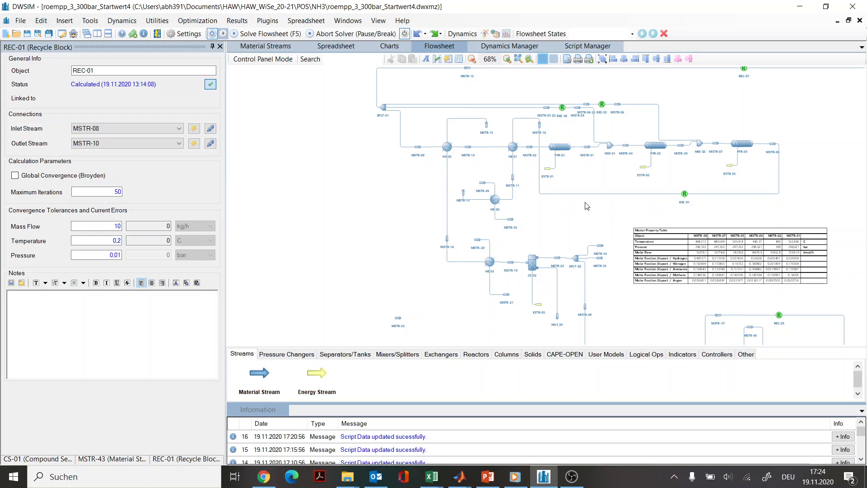
left_click_drag(584, 205, 588, 232)
left_click(491, 152)
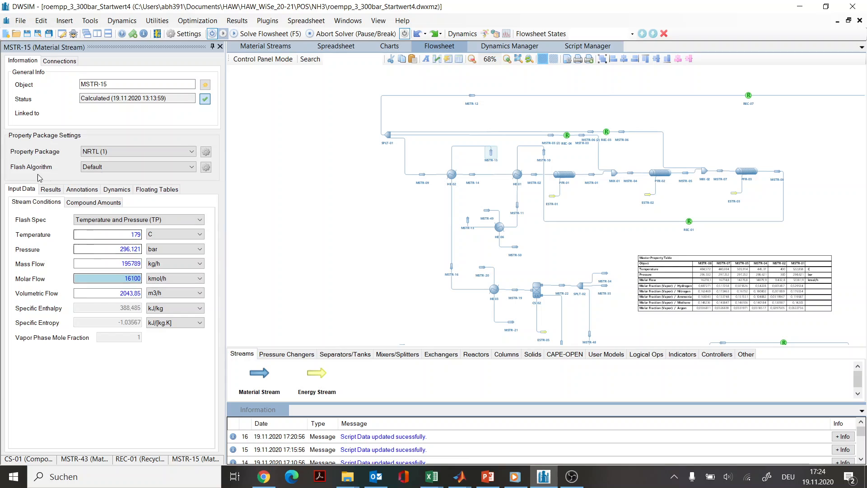
left_click(94, 203)
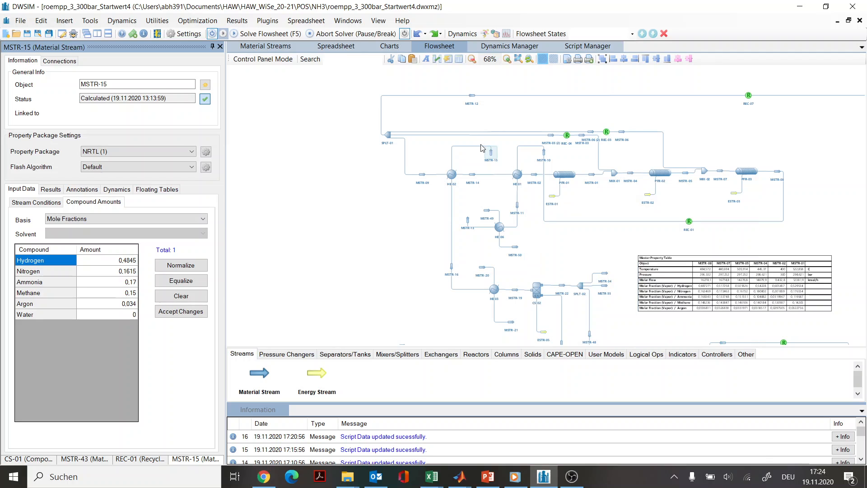
left_click(267, 35)
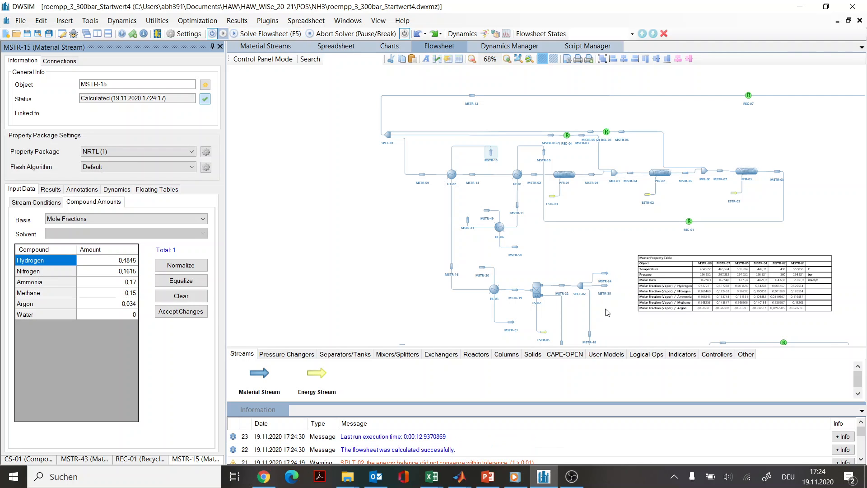
Open stream splitter SPLT-02 and inspect its mole flow specifications and outlet streams, including MSTR-35
scroll(587, 271, "down", 5)
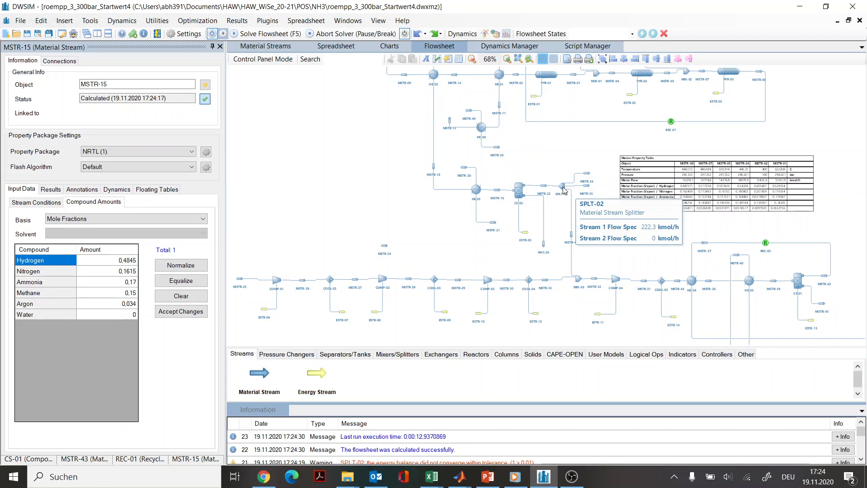
left_click(563, 191)
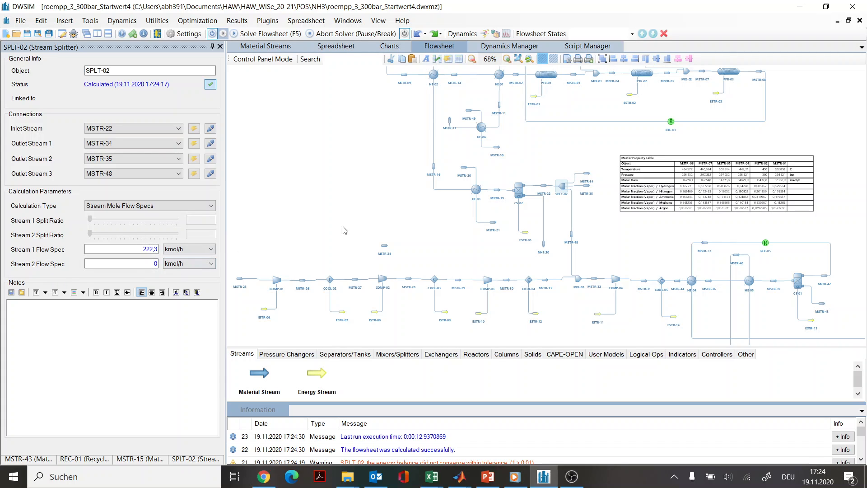
scroll(588, 231, "down", 1)
mouse_move(573, 207)
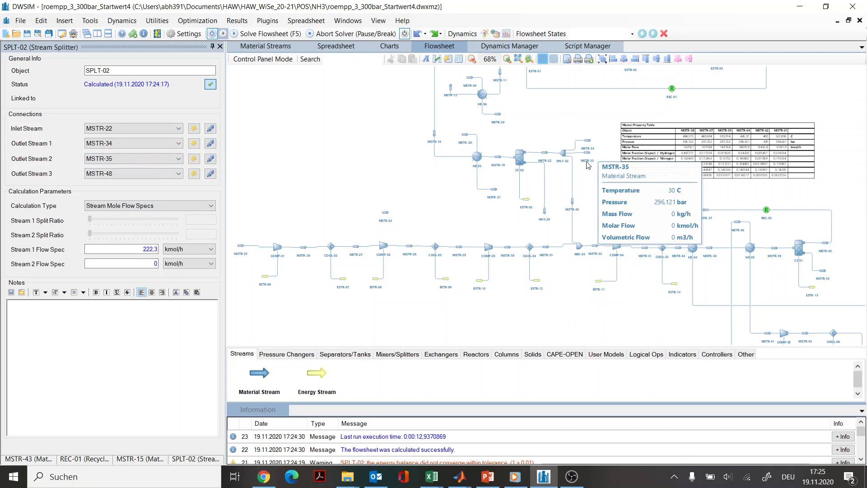
mouse_move(589, 144)
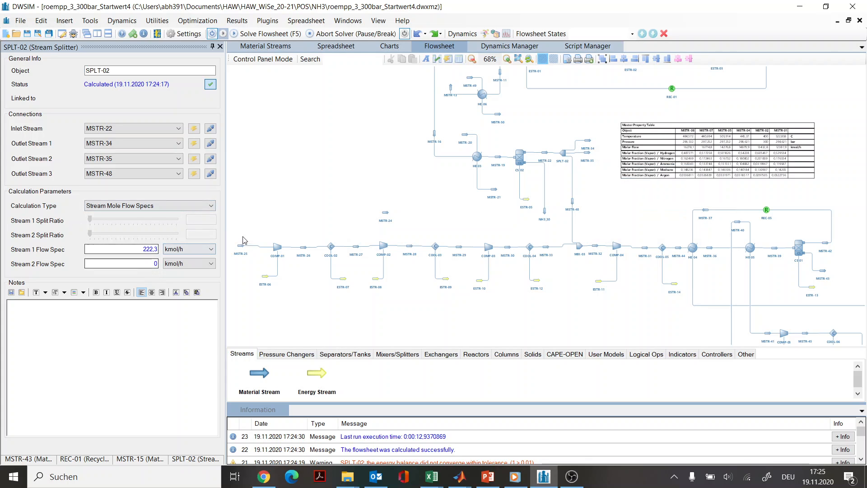
Deactivate the flowsheet solver and place a Recycle Block just below stream MSTR-14, between heat exchangers HE-02 and HE-01
scroll(589, 219, "up", 1)
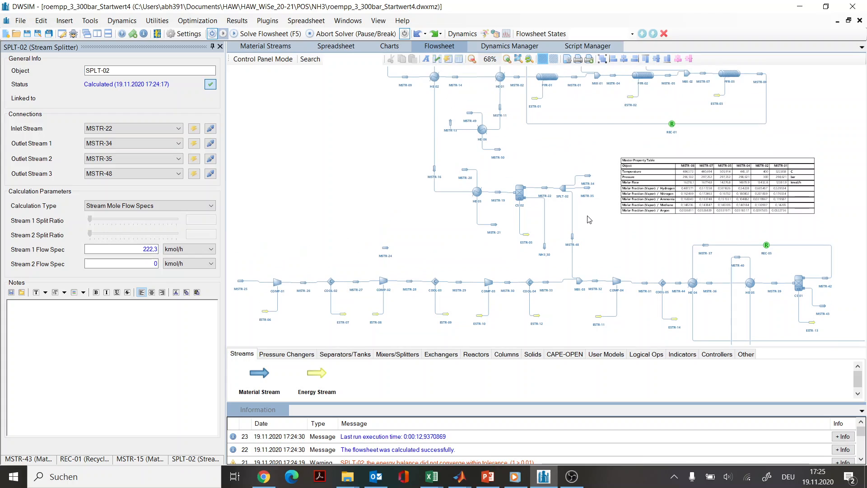
scroll(519, 248, "up", 3)
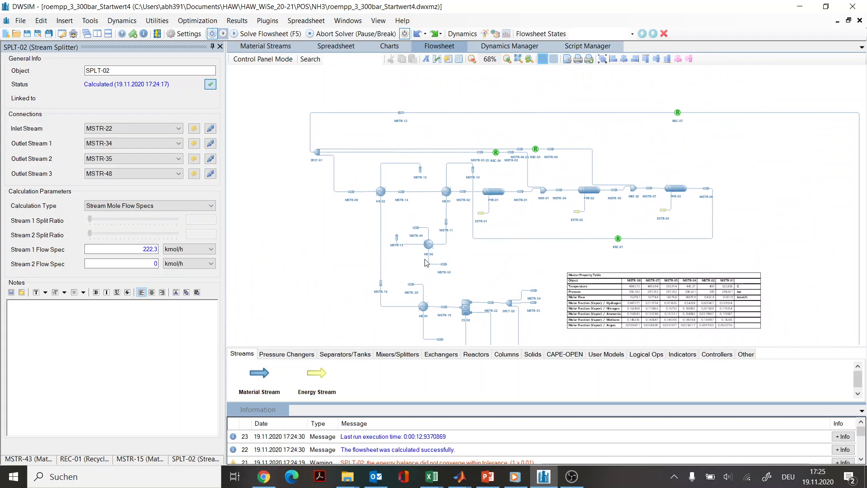
left_click(213, 35)
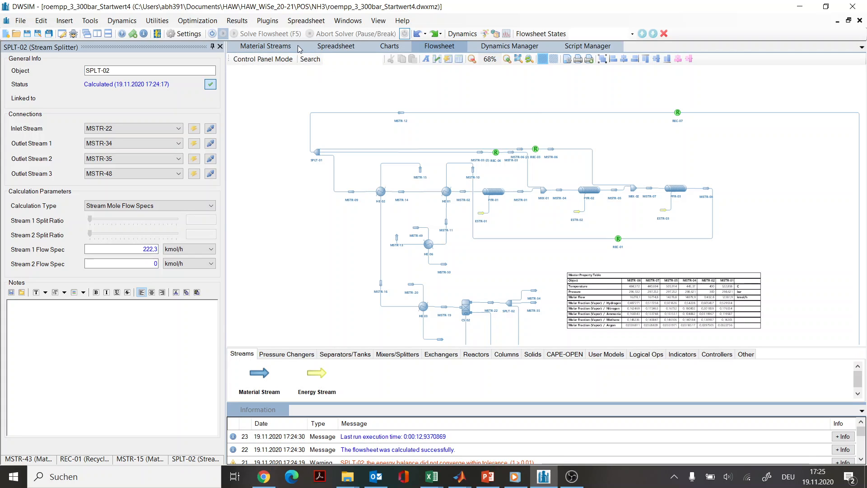
left_click(648, 356)
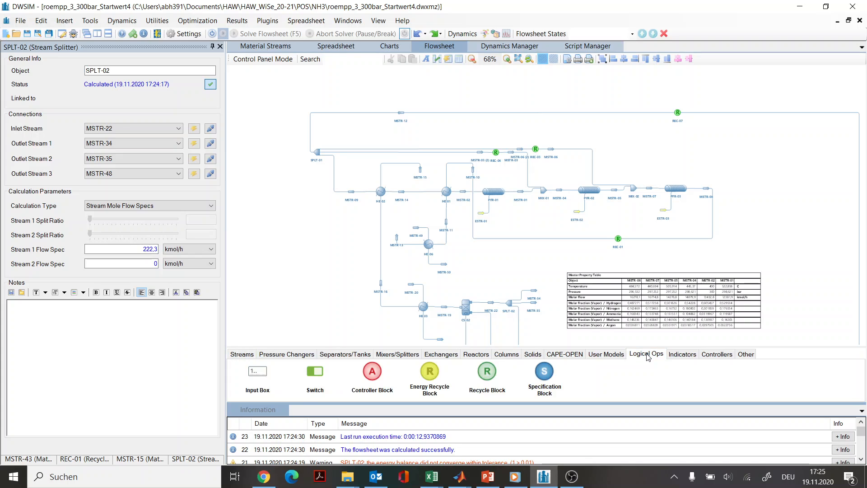
left_click_drag(479, 377, 405, 198)
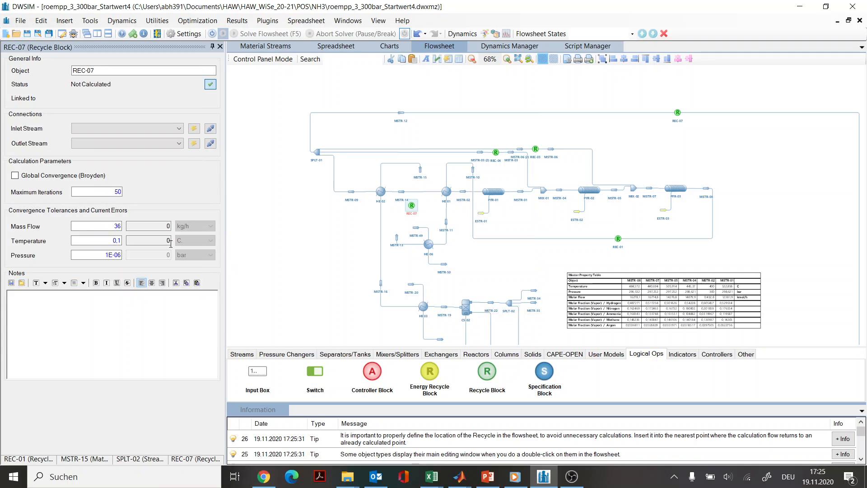
Set the new recycle block's convergence tolerances to 10 kg/h for mass flow and 0.2 °C for temperature
left_click_drag(113, 225, 167, 220)
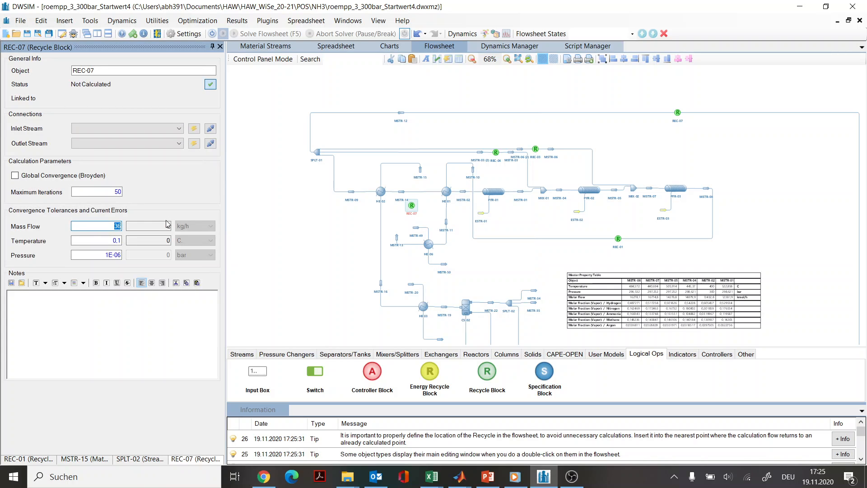
type("10")
left_click(119, 241)
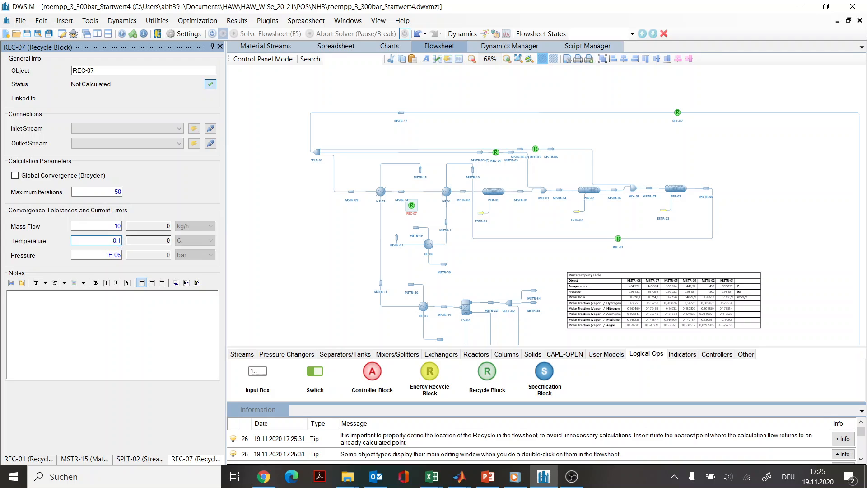
left_click_drag(121, 241, 117, 241)
left_click(117, 241)
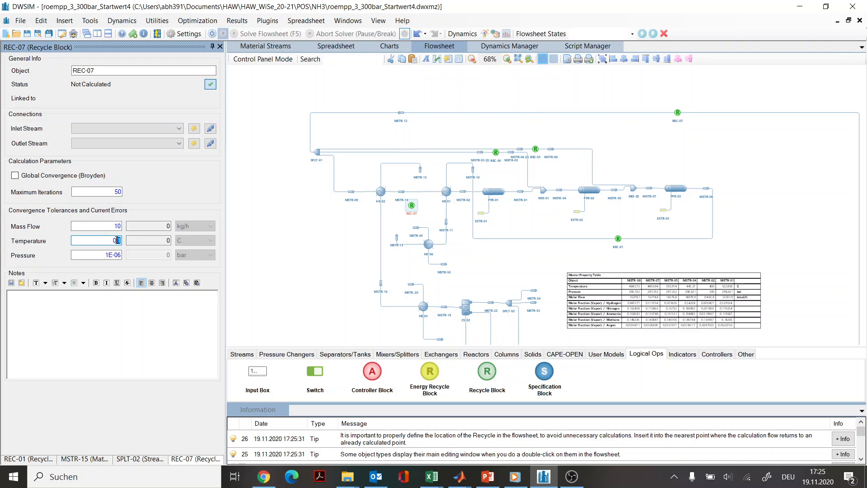
type("2")
Set the new recycle block's pressure tolerance to 0.01 bar and commit all three tolerance values
left_click_drag(99, 256, 135, 256)
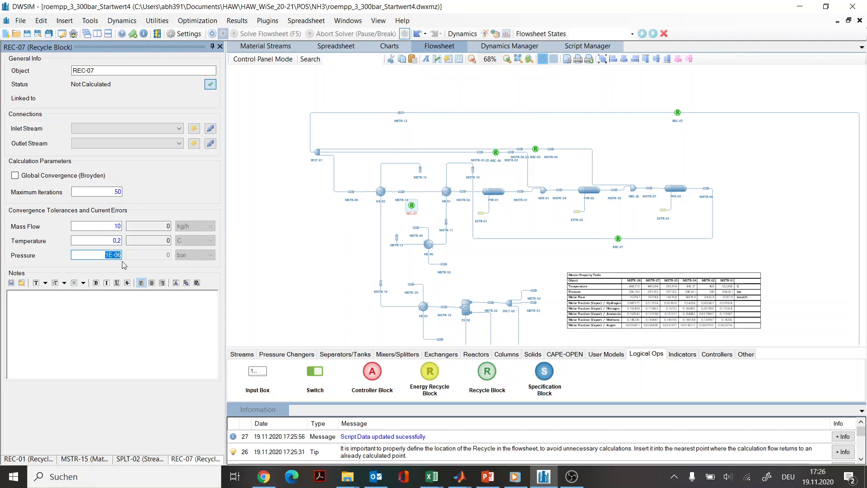
type("0,01")
key("Return")
left_click(114, 241)
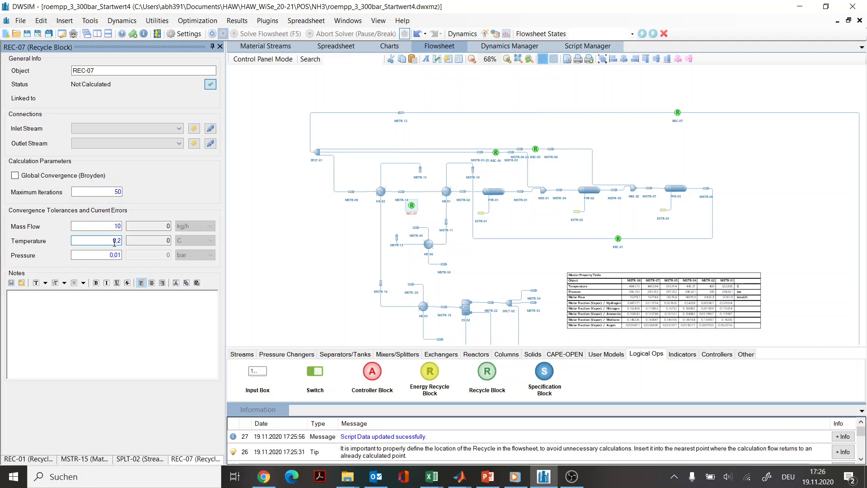
key("Return")
left_click(117, 227)
key("Return")
Connect the new recycle block with MSTR-13 as inlet stream and MSTR-15 as outlet stream
left_click(179, 128)
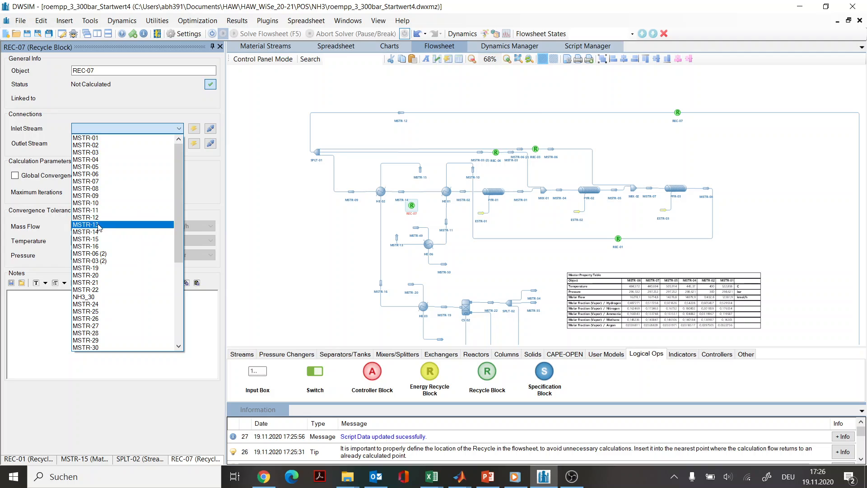
left_click(99, 224)
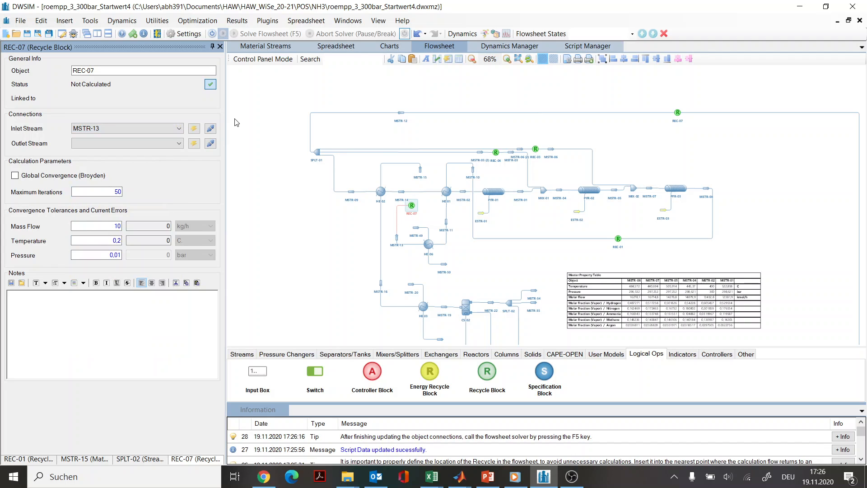
left_click(179, 143)
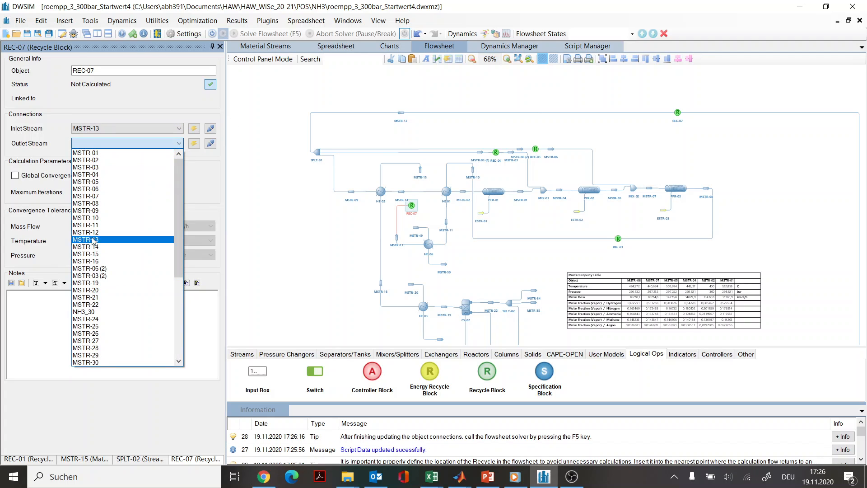
left_click(99, 254)
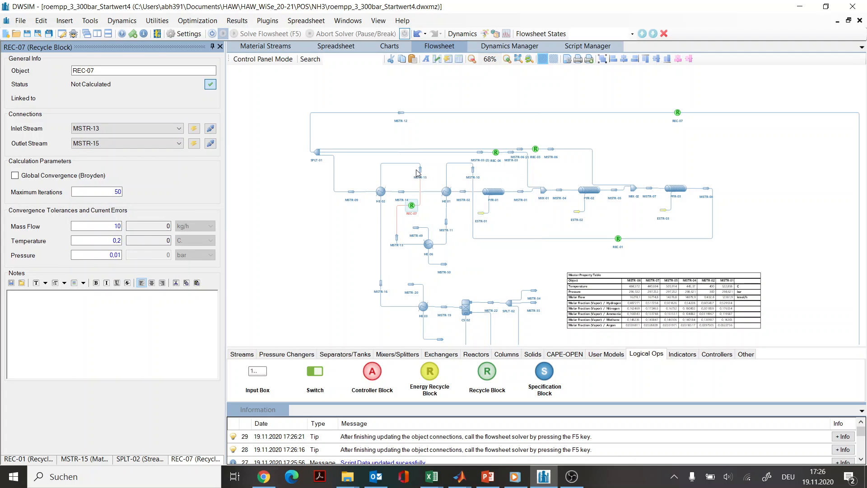
Examine the flowsheet from the reactor loop to the compressor train, including splitter SPLT-02, stream MSTR-15 and the new recycle connection
mouse_move(420, 173)
scroll(760, 213, "down", 1)
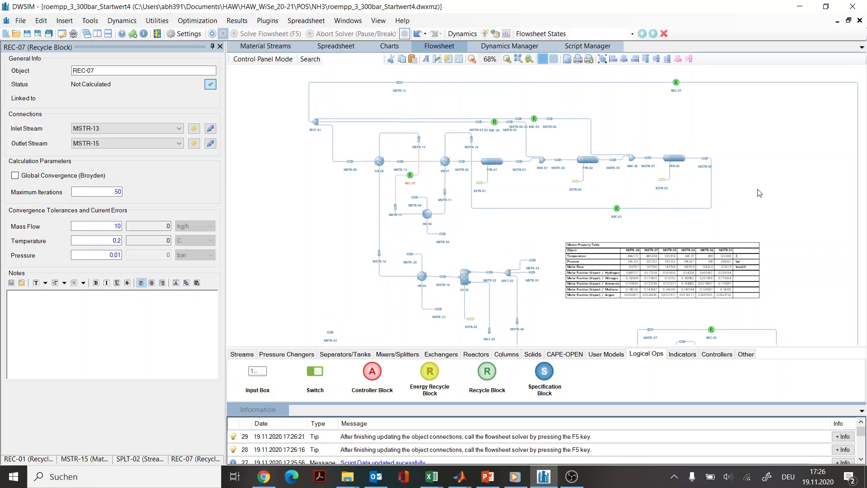
left_click_drag(759, 193, 760, 202)
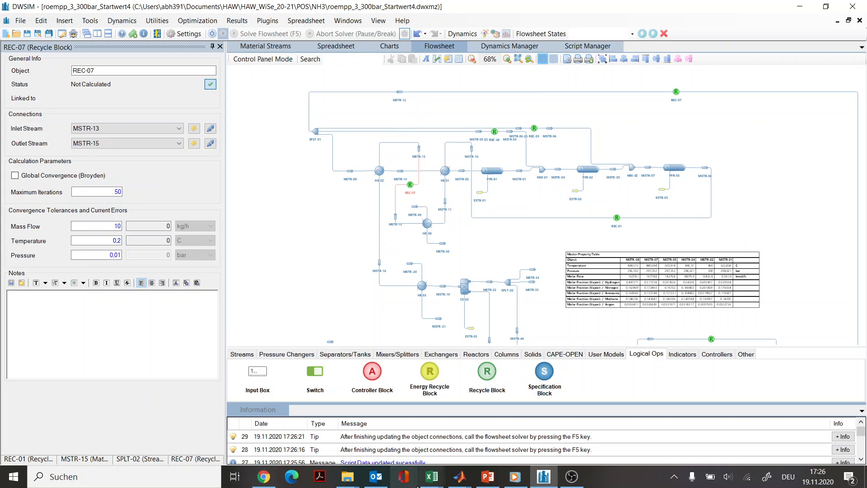
left_click_drag(764, 187, 779, 202)
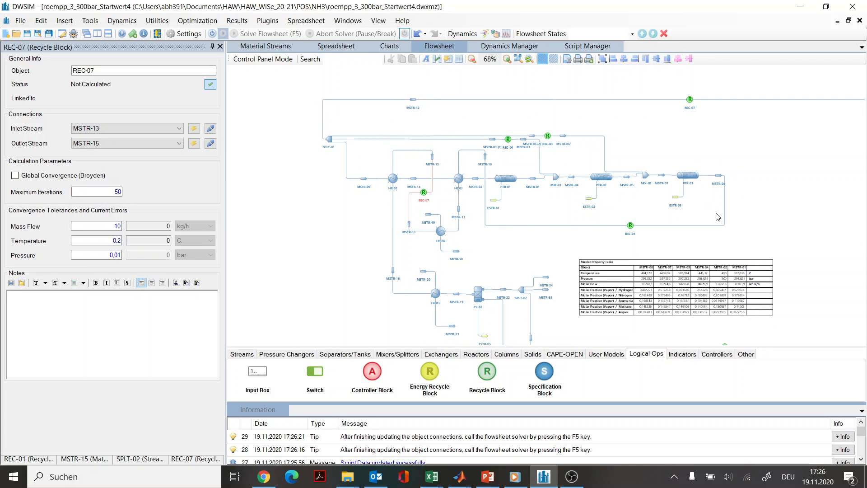
left_click_drag(761, 214, 843, 56)
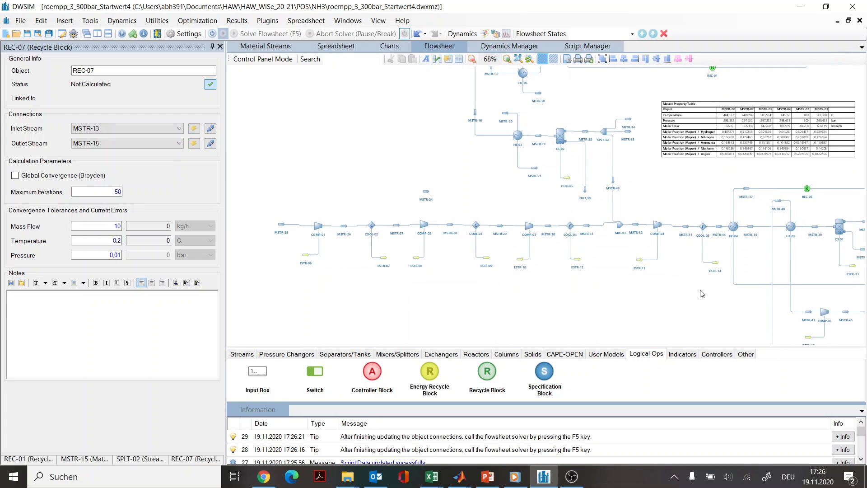
left_click_drag(700, 291, 626, 324)
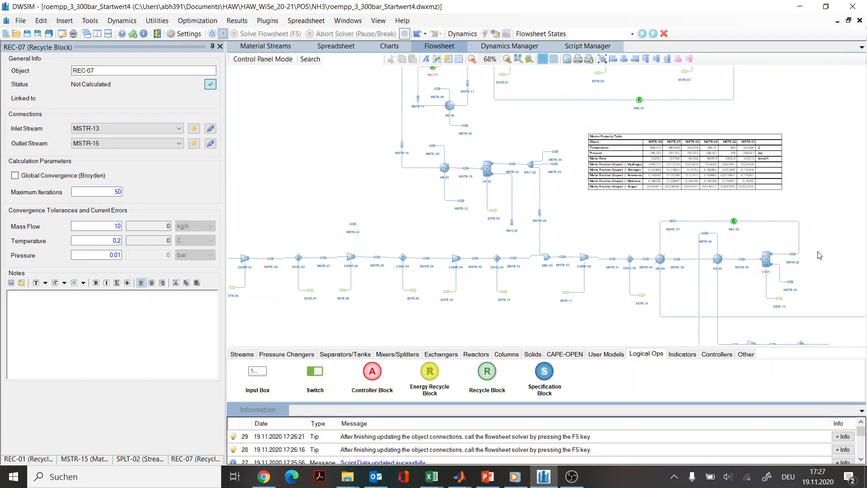
left_click_drag(816, 257, 761, 244)
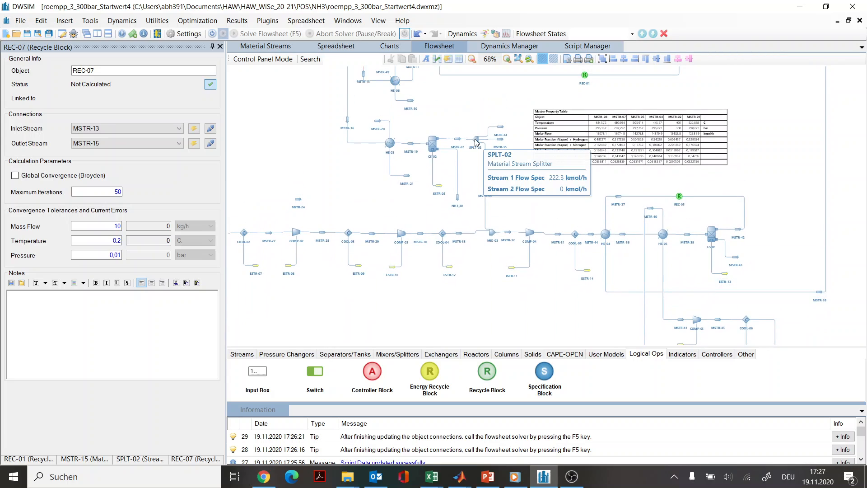
left_click_drag(510, 187, 561, 303)
left_click_drag(526, 232, 559, 214)
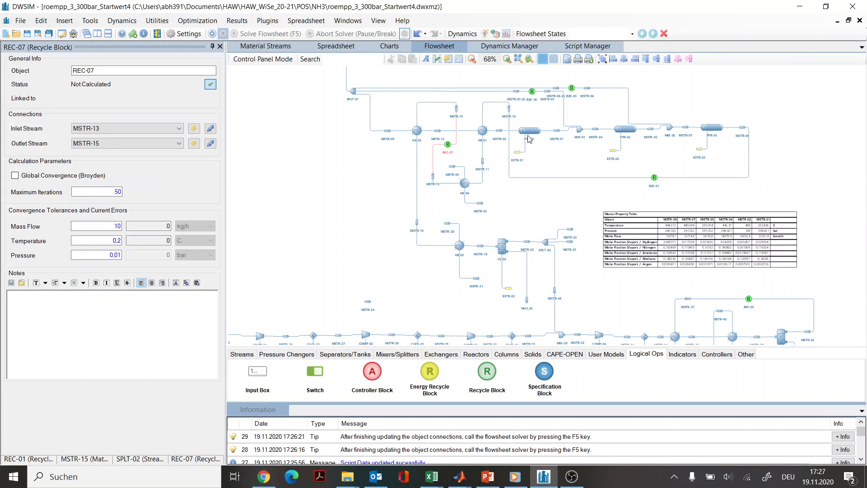
mouse_move(459, 114)
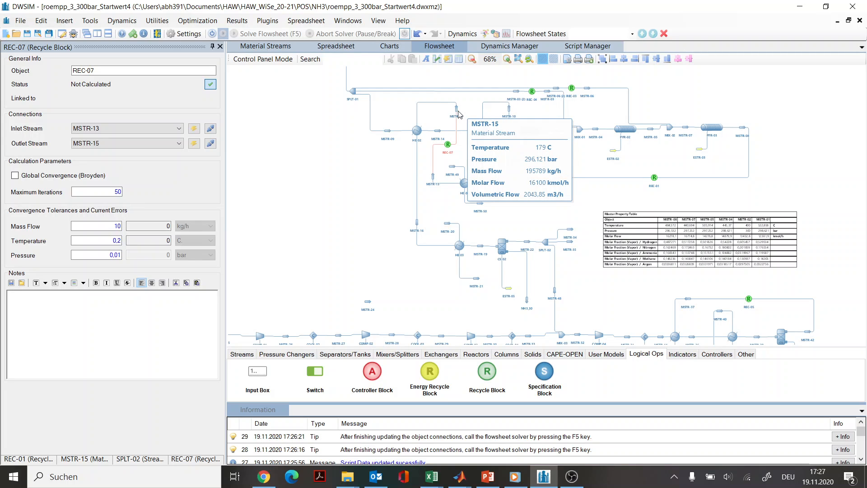
mouse_move(448, 147)
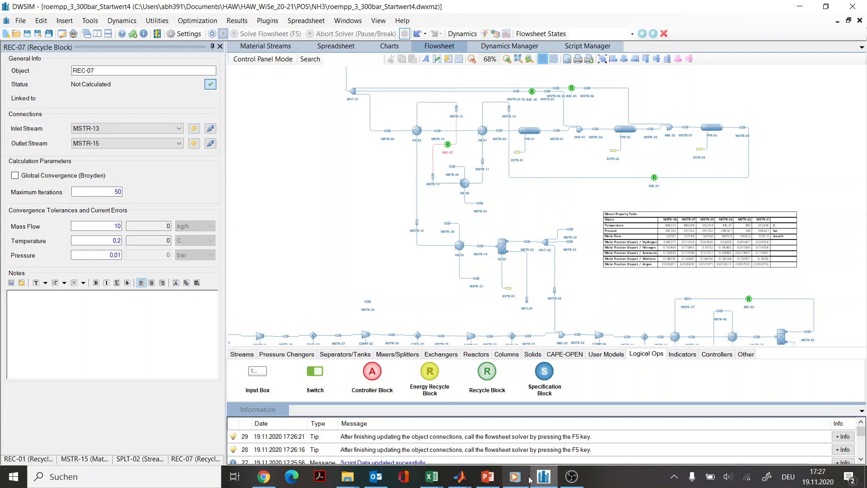
Switch to PowerPoint, start the slide show at the Initial Values slide and advance through its highlights to the Homework slide
left_click(488, 477)
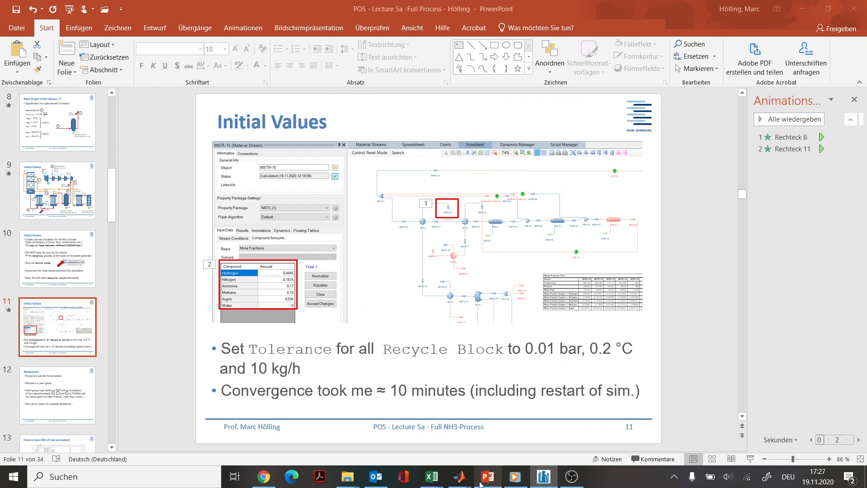
left_click(750, 459)
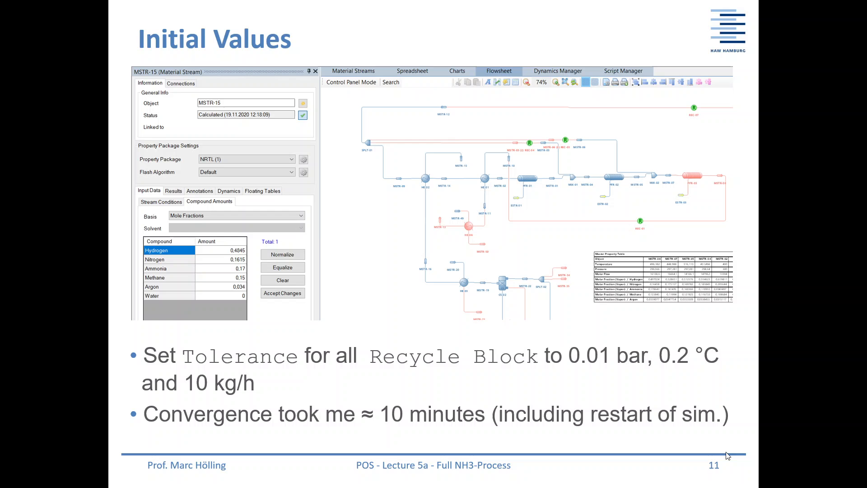
left_click(740, 322)
left_click(739, 322)
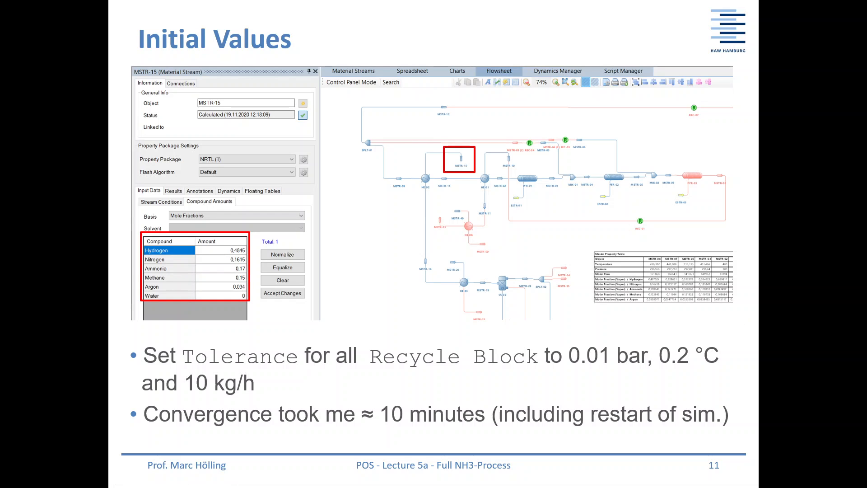
left_click(740, 322)
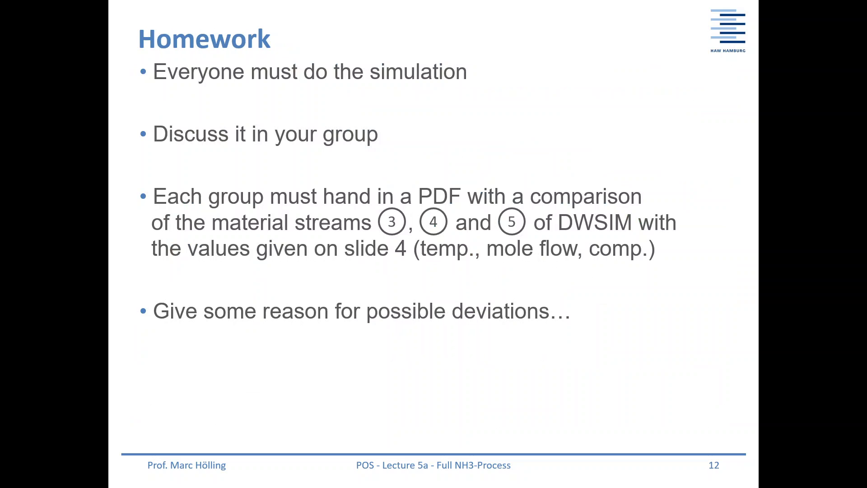